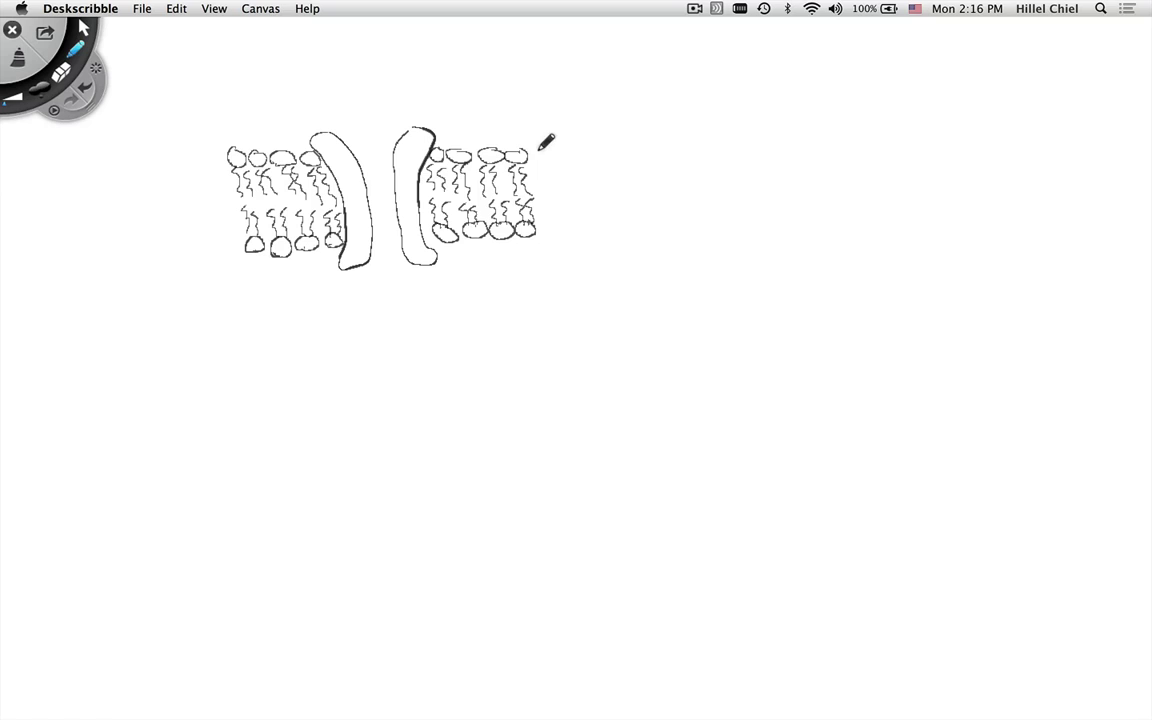
Step: Add another lipid at the membrane's right end and darken both channel halves' inner edges
mouse_move(540, 150)
left_mouse_down()
mouse_move(545, 189)
mouse_move(544, 160)
mouse_move(562, 220)
left_mouse_up()
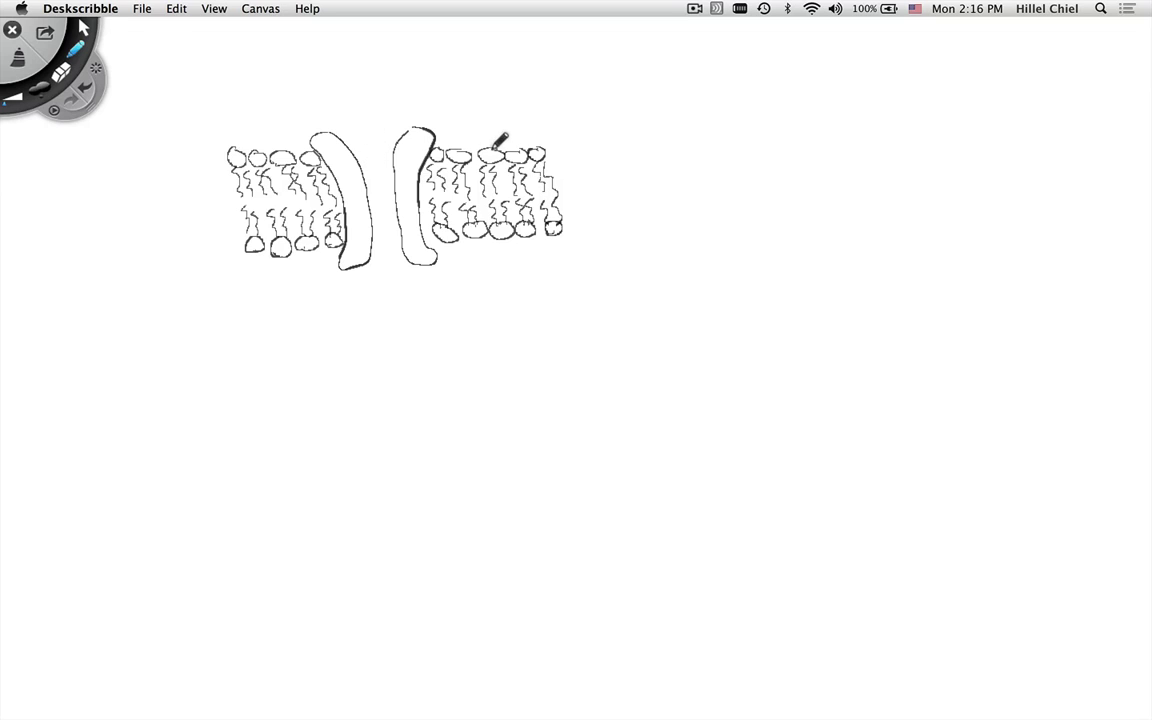
mouse_move(425, 165)
left_mouse_down()
mouse_move(407, 134)
mouse_move(432, 152)
left_mouse_up()
left_click_drag(368, 237, 342, 147)
Step: Handwrite 'out' above the membrane and a dotted 'in' below its right half
left_click_drag(549, 58, 578, 68)
left_click_drag(570, 58, 589, 57)
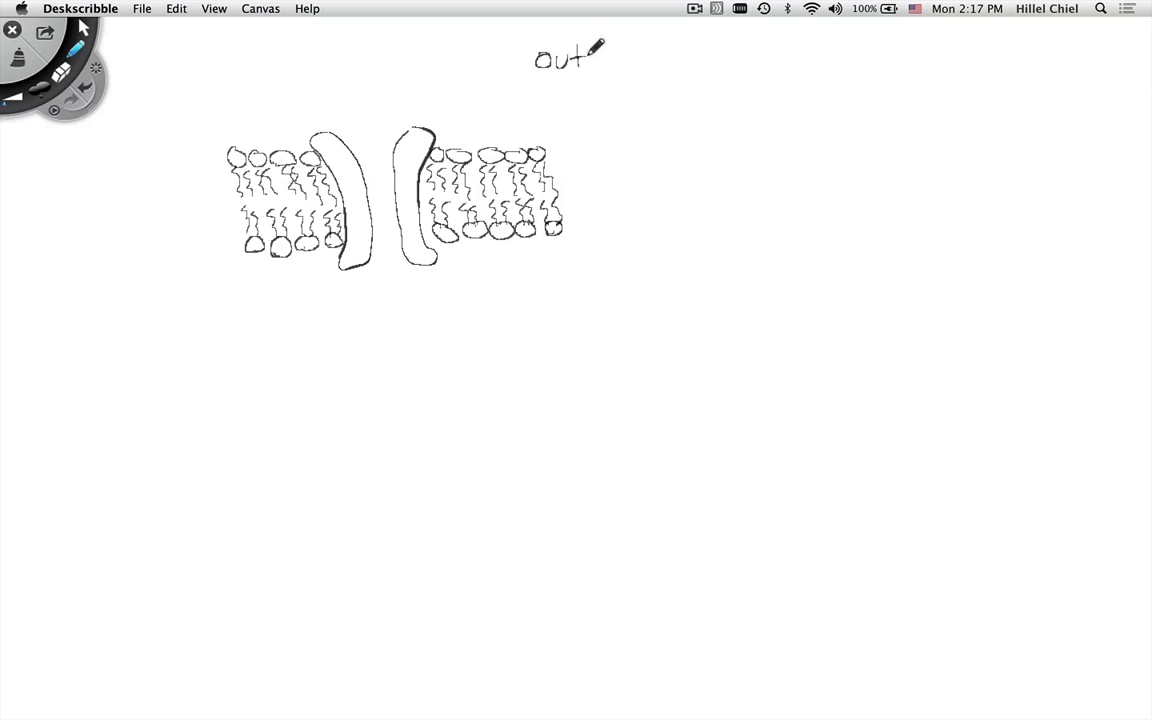
mouse_move(543, 279)
left_mouse_down()
mouse_move(543, 296)
mouse_move(569, 296)
left_mouse_up()
left_click(543, 274)
Step: Write 400mM below, 20mM above, −80mV left of the membrane, plus a circled K below 400mM
mouse_move(215, 287)
left_mouse_down()
mouse_move(212, 297)
mouse_move(303, 302)
left_mouse_up()
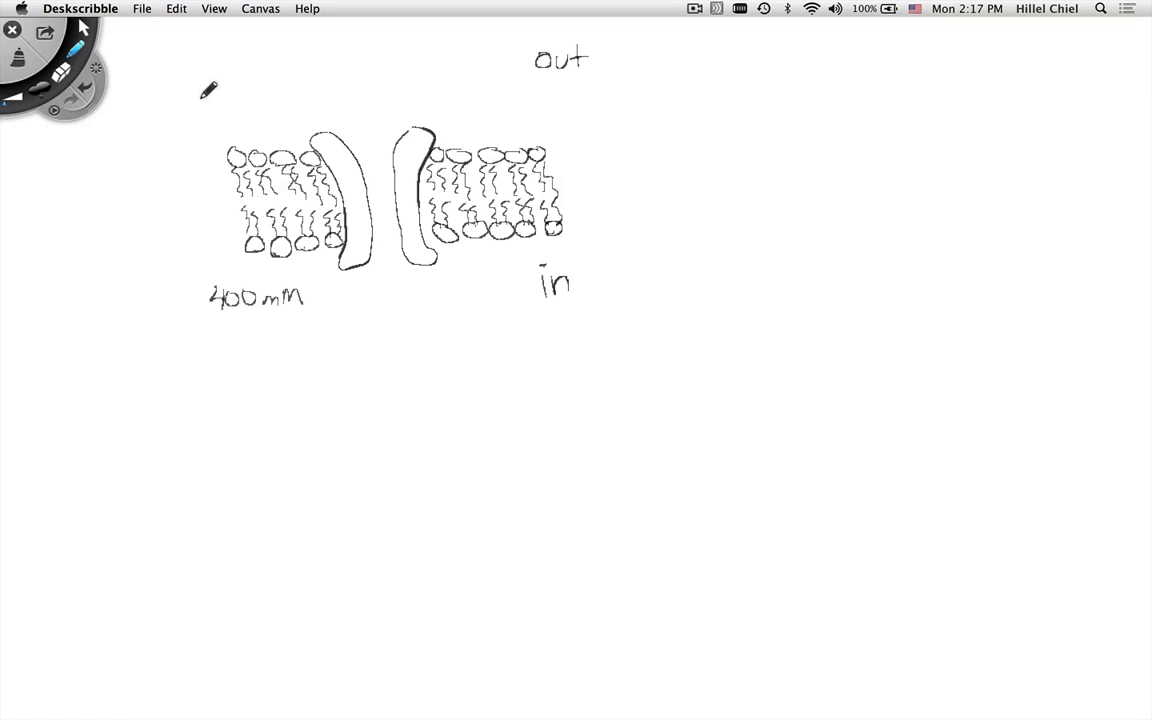
mouse_move(197, 107)
left_mouse_down()
mouse_move(207, 123)
mouse_move(221, 99)
mouse_move(248, 121)
mouse_move(265, 107)
mouse_move(277, 121)
left_mouse_up()
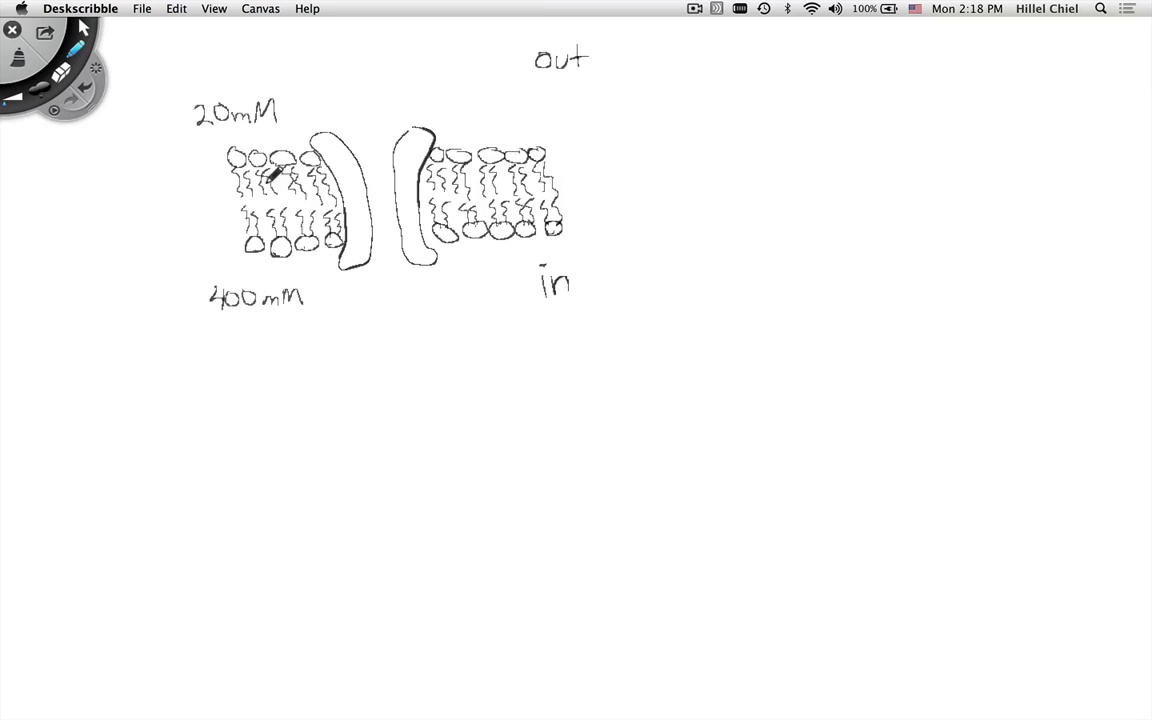
mouse_move(100, 205)
left_mouse_down()
mouse_move(133, 205)
mouse_move(128, 192)
mouse_move(136, 203)
mouse_move(146, 190)
mouse_move(146, 208)
mouse_move(180, 190)
left_mouse_up()
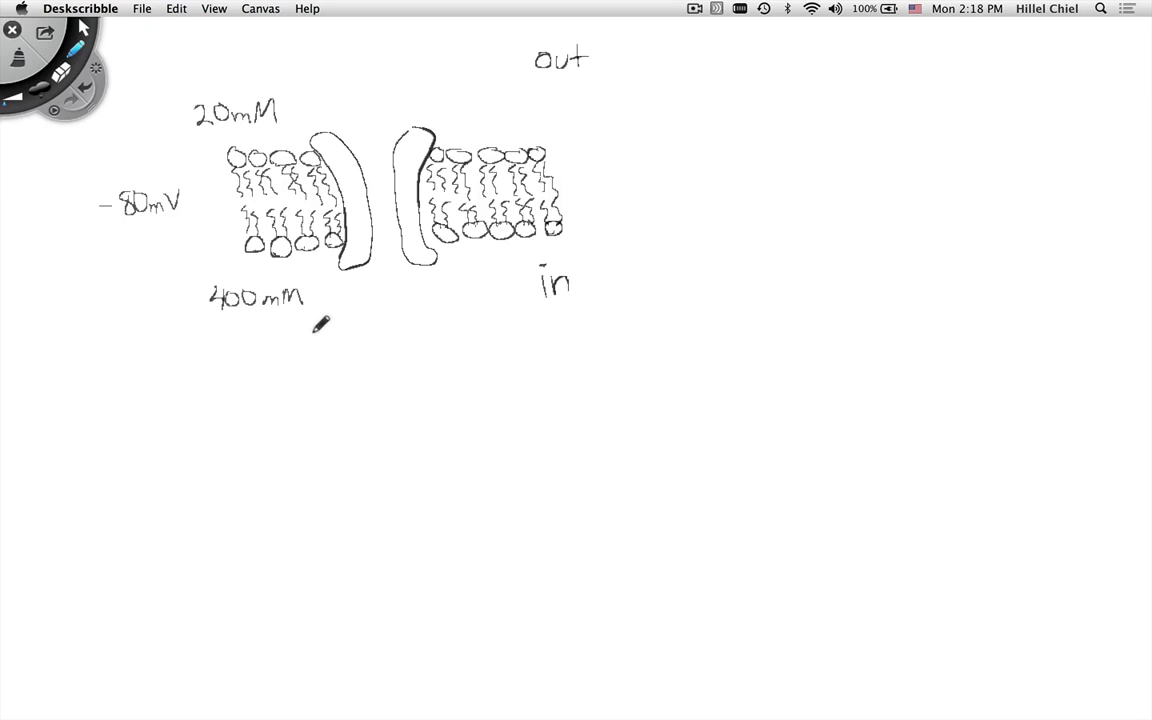
mouse_move(314, 336)
left_mouse_down()
mouse_move(314, 356)
mouse_move(330, 356)
mouse_move(331, 339)
mouse_move(348, 333)
left_mouse_up()
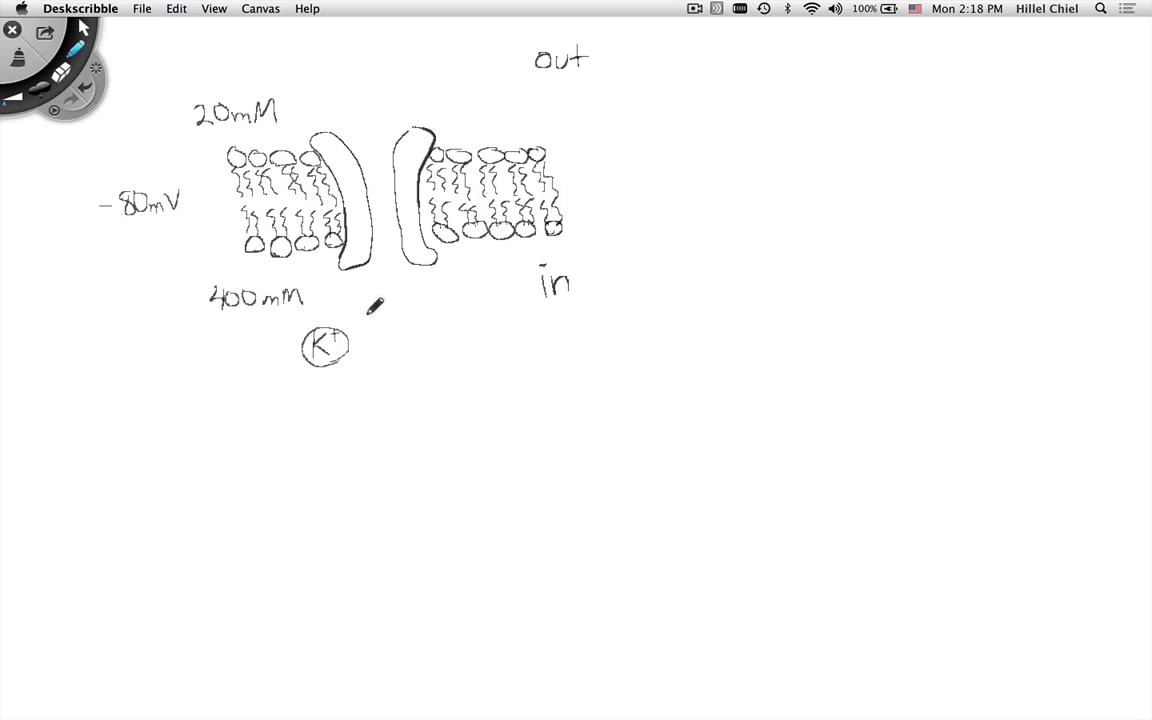
Step: Draw curved arrows from the circled K to the channel and the bilayer, and retrace the left channel edge
mouse_move(351, 320)
left_mouse_down()
mouse_move(378, 280)
mouse_move(385, 290)
left_mouse_up()
mouse_move(355, 342)
left_mouse_down()
mouse_move(438, 319)
mouse_move(470, 291)
mouse_move(485, 258)
left_mouse_up()
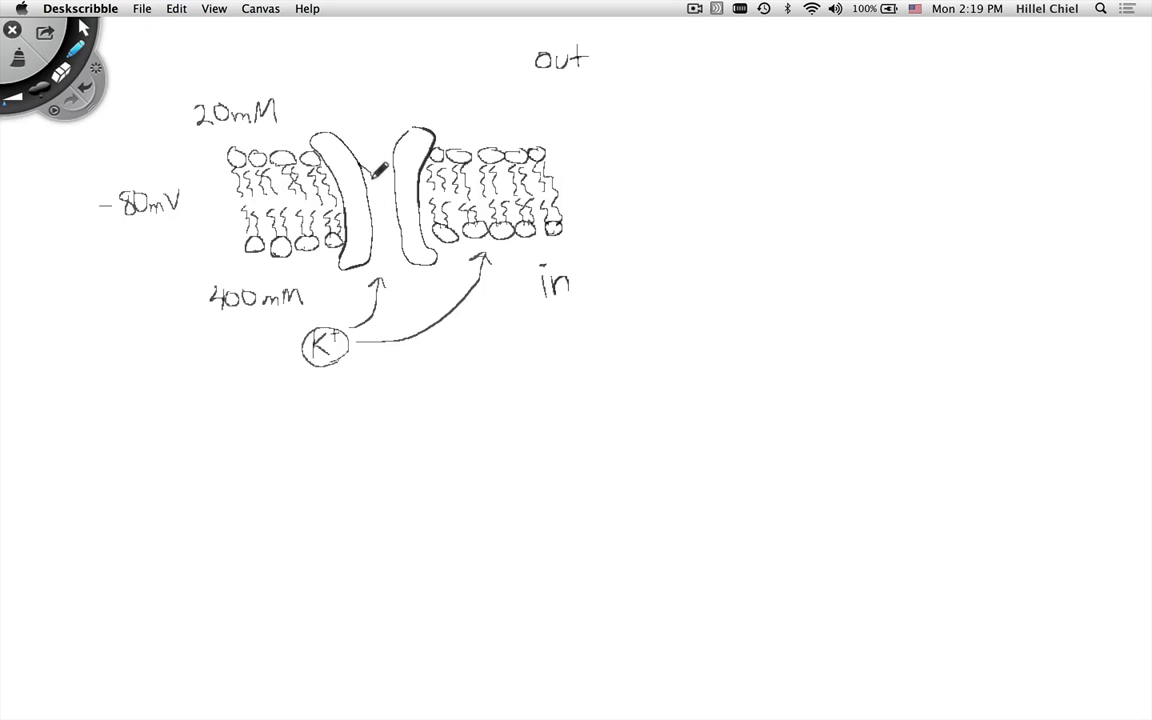
left_click_drag(368, 165, 370, 206)
Step: Draw a small + beside the K inside the circle so it reads K+
left_click_drag(331, 332, 337, 338)
Step: Handwrite 'Resistance', then Ω wrapped in parentheses, in the lower-left legend area
mouse_move(62, 536)
left_mouse_down()
mouse_move(101, 514)
mouse_move(103, 532)
mouse_move(111, 513)
mouse_move(125, 528)
mouse_move(137, 505)
mouse_move(148, 526)
mouse_move(228, 515)
left_mouse_up()
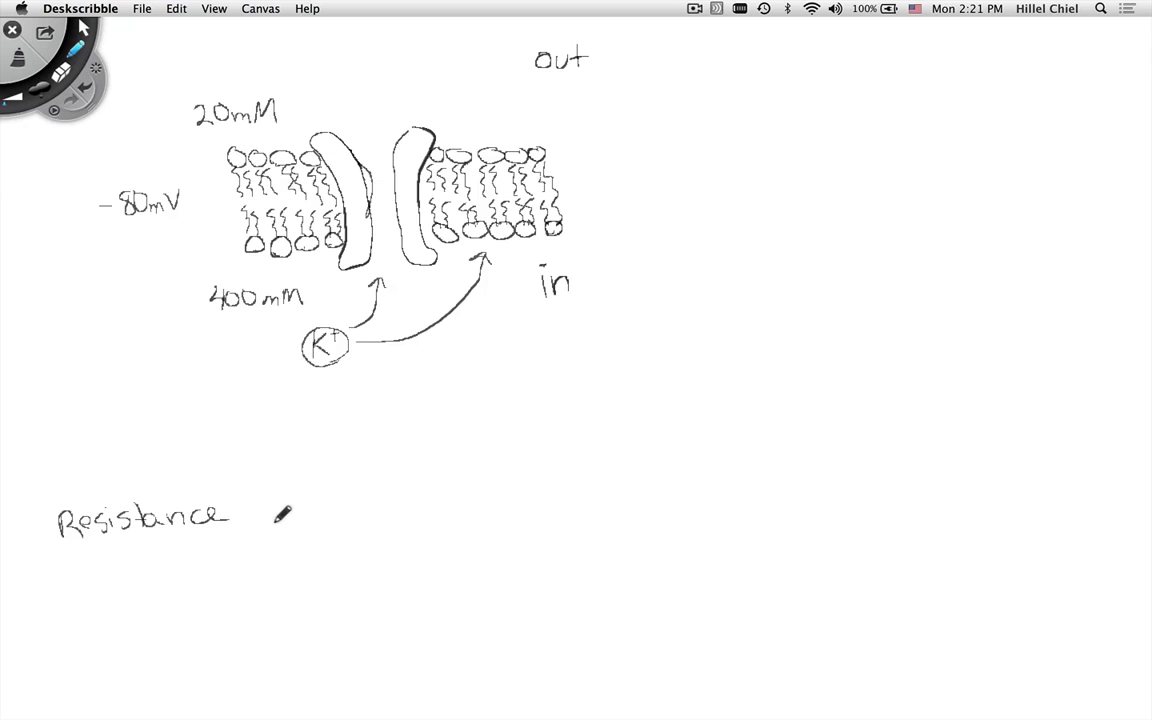
mouse_move(258, 522)
left_mouse_down()
mouse_move(282, 487)
mouse_move(284, 516)
mouse_move(297, 520)
mouse_move(240, 527)
left_mouse_up()
mouse_move(306, 500)
left_mouse_down()
mouse_move(308, 531)
mouse_move(351, 490)
mouse_move(407, 505)
left_mouse_up()
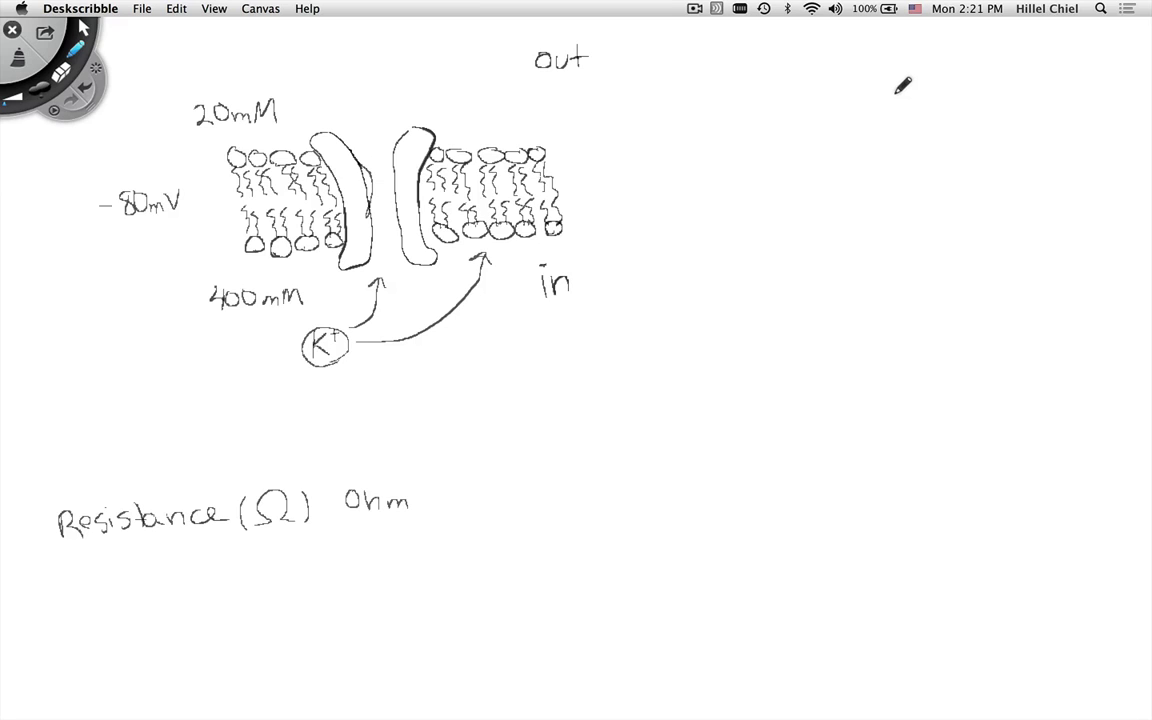
Step: Draw a zigzag resistor right of 'Ohm', underline −80mV, and start writing 'Battery' below Resistance
left_click_drag(861, 90, 896, 91)
mouse_move(478, 445)
left_mouse_down()
mouse_move(472, 494)
mouse_move(485, 500)
mouse_move(471, 548)
left_mouse_up()
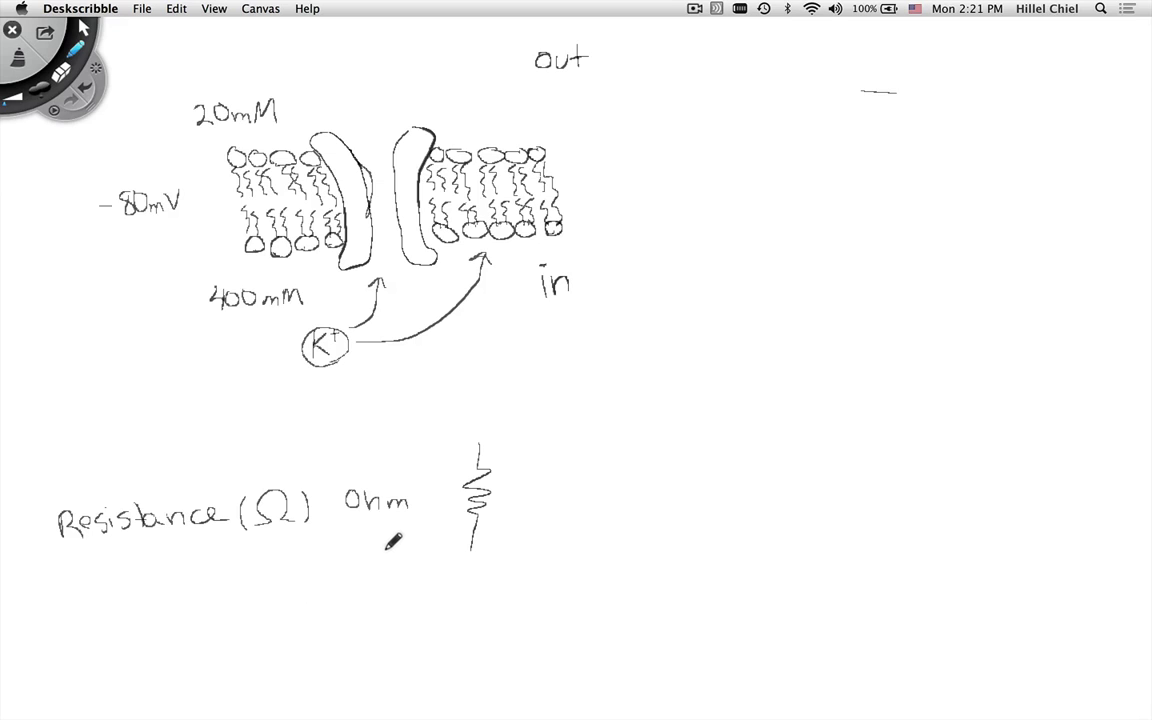
left_click_drag(120, 229, 157, 233)
mouse_move(141, 596)
left_mouse_down()
mouse_move(180, 606)
mouse_move(182, 582)
mouse_move(193, 604)
mouse_move(200, 586)
mouse_move(199, 597)
mouse_move(271, 620)
left_mouse_up()
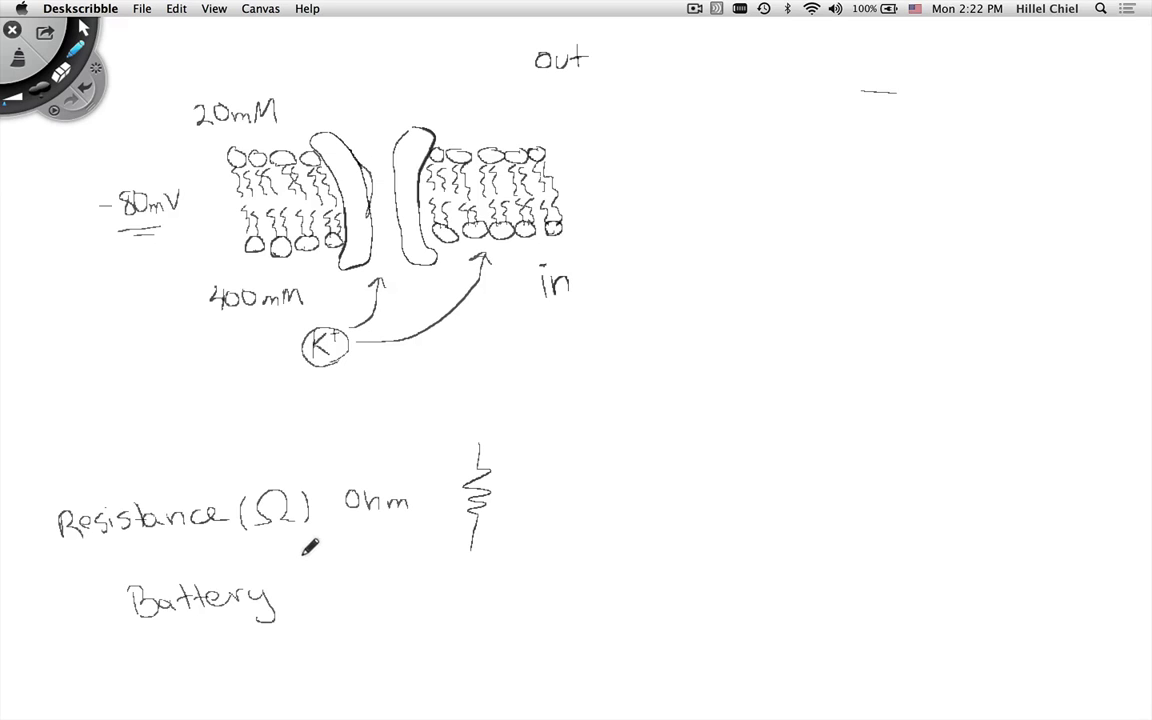
Step: Write '(V) volts' after Battery and draw the battery symbol beneath the resistor
mouse_move(297, 564)
left_mouse_down()
mouse_move(294, 597)
mouse_move(316, 567)
mouse_move(330, 597)
mouse_move(367, 575)
left_mouse_up()
mouse_move(380, 563)
left_mouse_down()
mouse_move(380, 587)
mouse_move(391, 587)
left_mouse_up()
left_click_drag(384, 570, 406, 586)
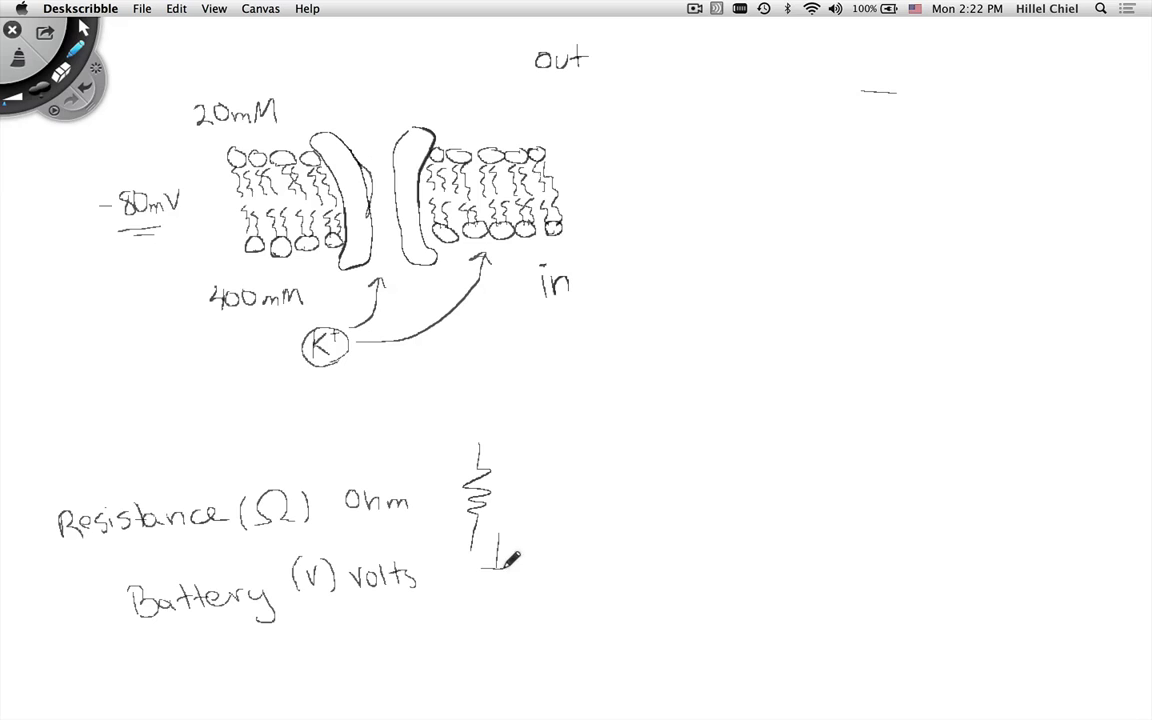
mouse_move(463, 578)
left_mouse_down()
mouse_move(523, 578)
mouse_move(494, 579)
mouse_move(493, 596)
mouse_move(527, 597)
left_mouse_up()
Step: Mark the top circuit terminal and label the terminals 'out' at top and 'in' at bottom
left_click_drag(875, 84, 870, 90)
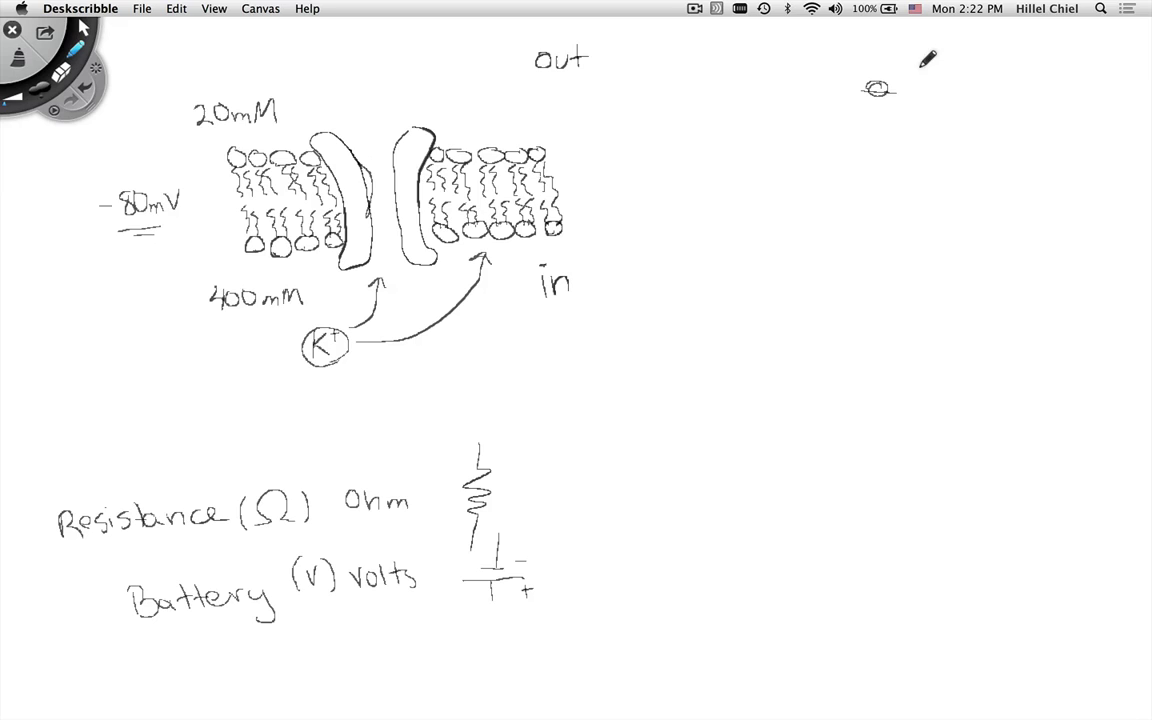
left_click_drag(912, 52, 960, 56)
mouse_move(883, 262)
left_mouse_down()
mouse_move(883, 276)
mouse_move(911, 277)
mouse_move(882, 238)
left_mouse_up()
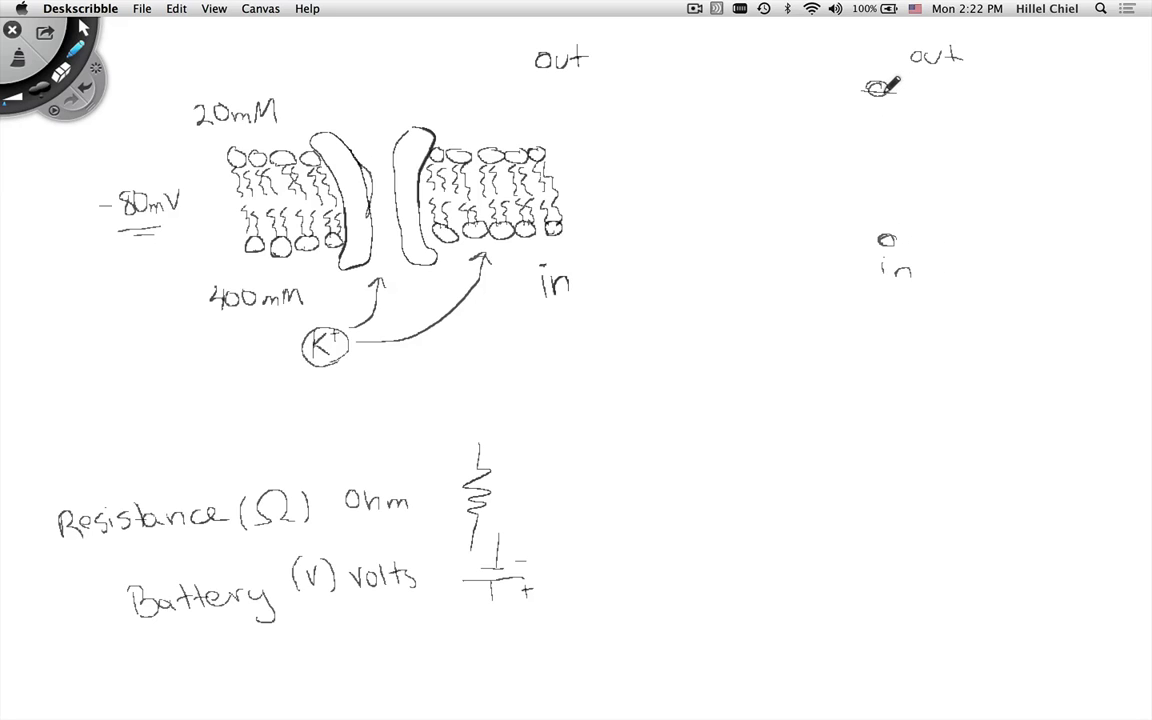
Step: Wire a resistor and a battery with its + sign in series from the top terminal
mouse_move(878, 94)
left_mouse_down()
mouse_move(879, 107)
mouse_move(913, 106)
left_mouse_up()
mouse_move(912, 107)
left_mouse_down()
mouse_move(898, 138)
mouse_move(913, 140)
mouse_move(908, 196)
left_mouse_up()
left_click_drag(886, 197, 949, 194)
mouse_move(944, 189)
left_mouse_down()
mouse_move(898, 205)
mouse_move(915, 209)
mouse_move(915, 238)
mouse_move(894, 238)
mouse_move(938, 218)
left_mouse_up()
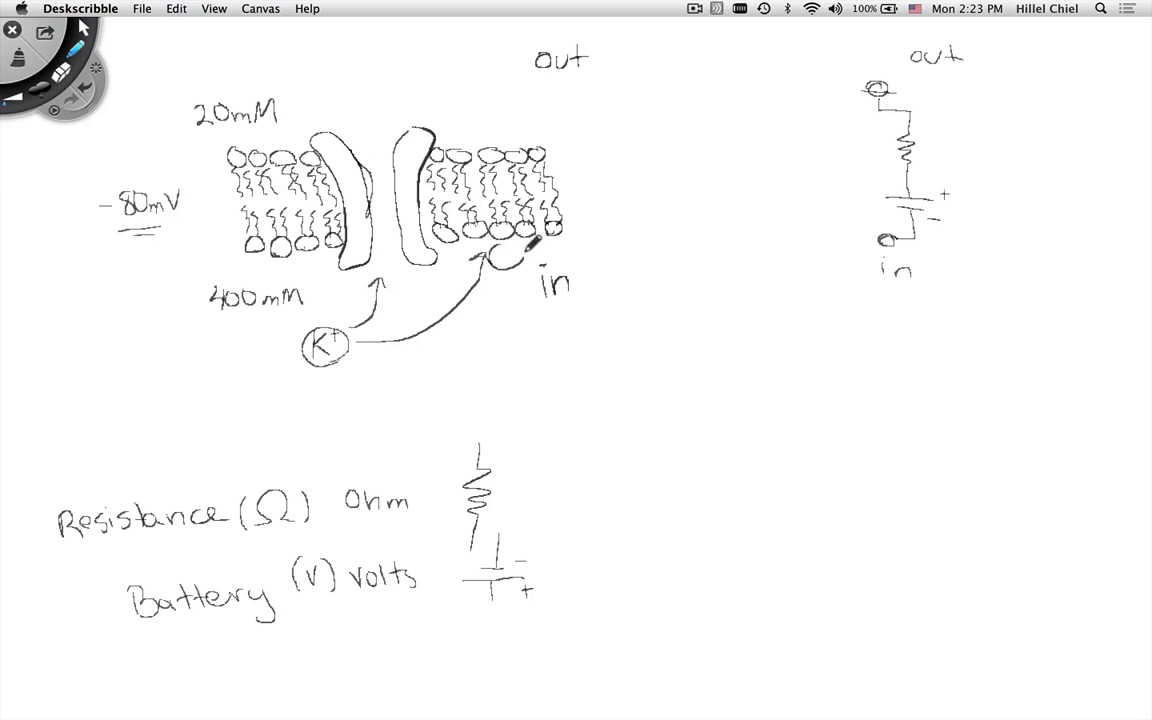
Step: Circle a K+ ion below the membrane and write another circled K+ above it
mouse_move(497, 247)
left_mouse_down()
mouse_move(490, 264)
mouse_move(514, 254)
left_mouse_up()
mouse_move(494, 135)
left_mouse_down()
mouse_move(472, 118)
mouse_move(480, 137)
mouse_move(498, 126)
left_mouse_up()
left_click_drag(495, 122, 495, 130)
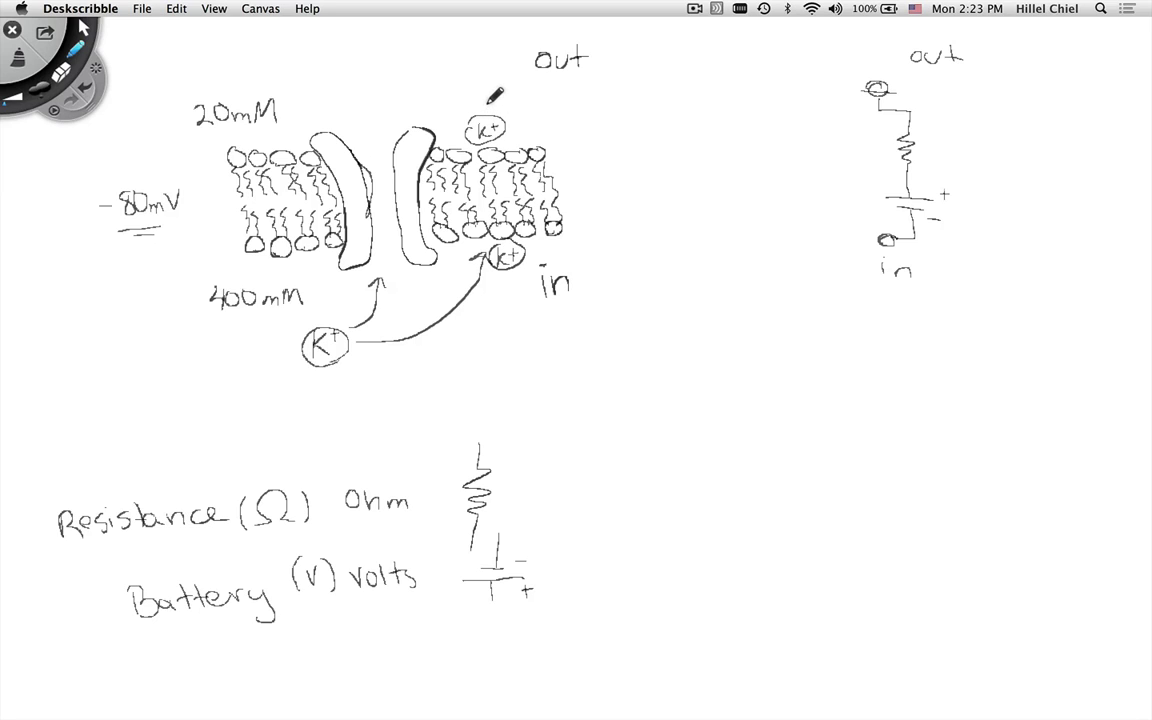
Step: Draw an up arrow carrying K+ out, a negative charge beside it, and a down arrow to it
mouse_move(489, 108)
left_mouse_down()
mouse_move(489, 47)
mouse_move(500, 58)
left_mouse_up()
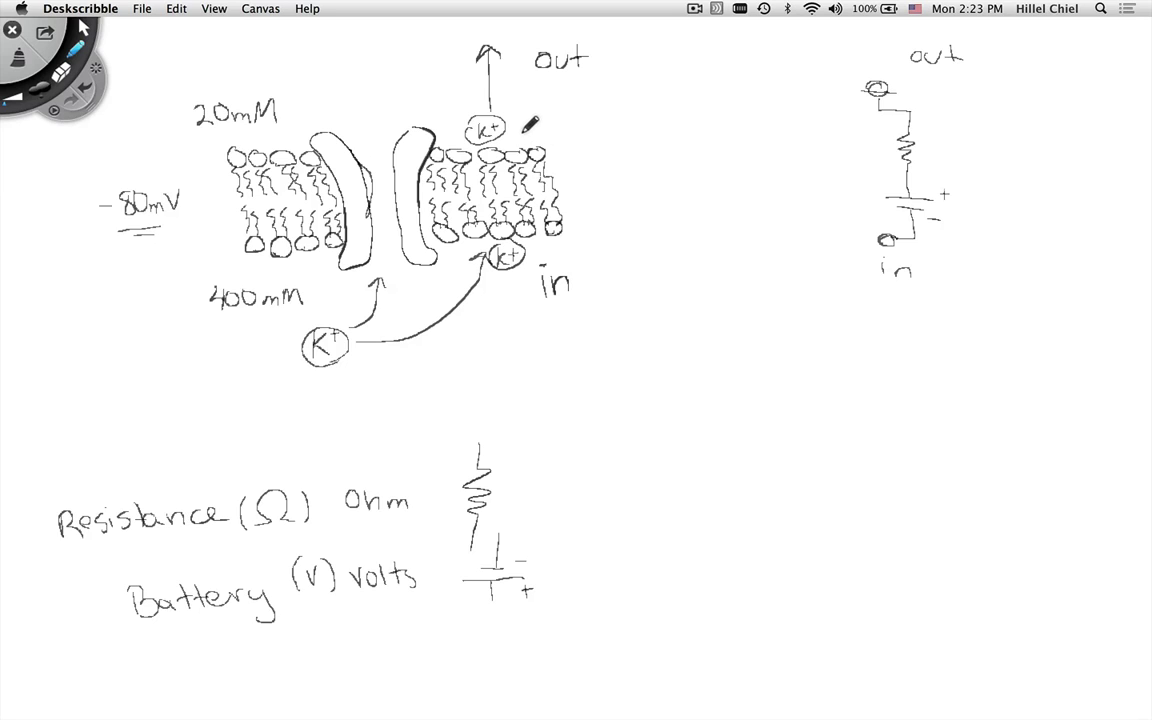
left_click_drag(531, 123, 539, 132)
mouse_move(516, 61)
left_mouse_down()
mouse_move(524, 113)
mouse_move(531, 103)
left_mouse_up()
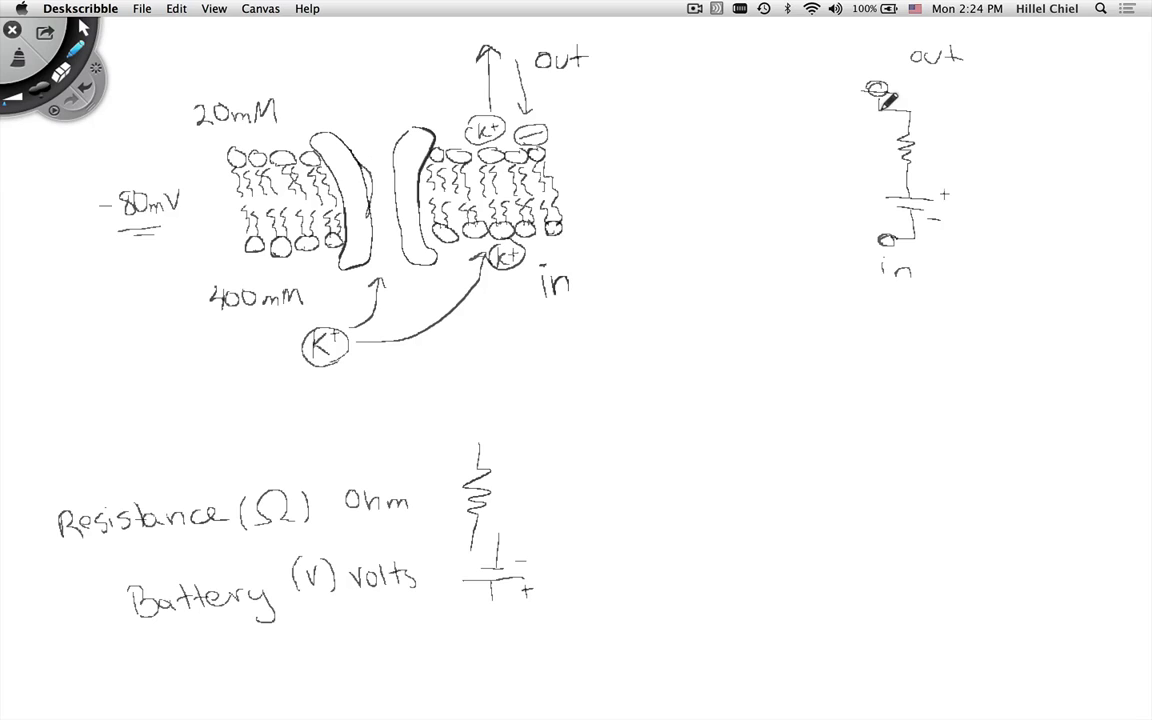
Step: Wire a capacitor branch from the top terminal down to in, and add 'Capacitor (f) farads' with its symbol under Battery
mouse_move(881, 107)
left_mouse_down()
mouse_move(822, 112)
mouse_move(825, 136)
mouse_move(806, 139)
mouse_move(848, 157)
left_mouse_up()
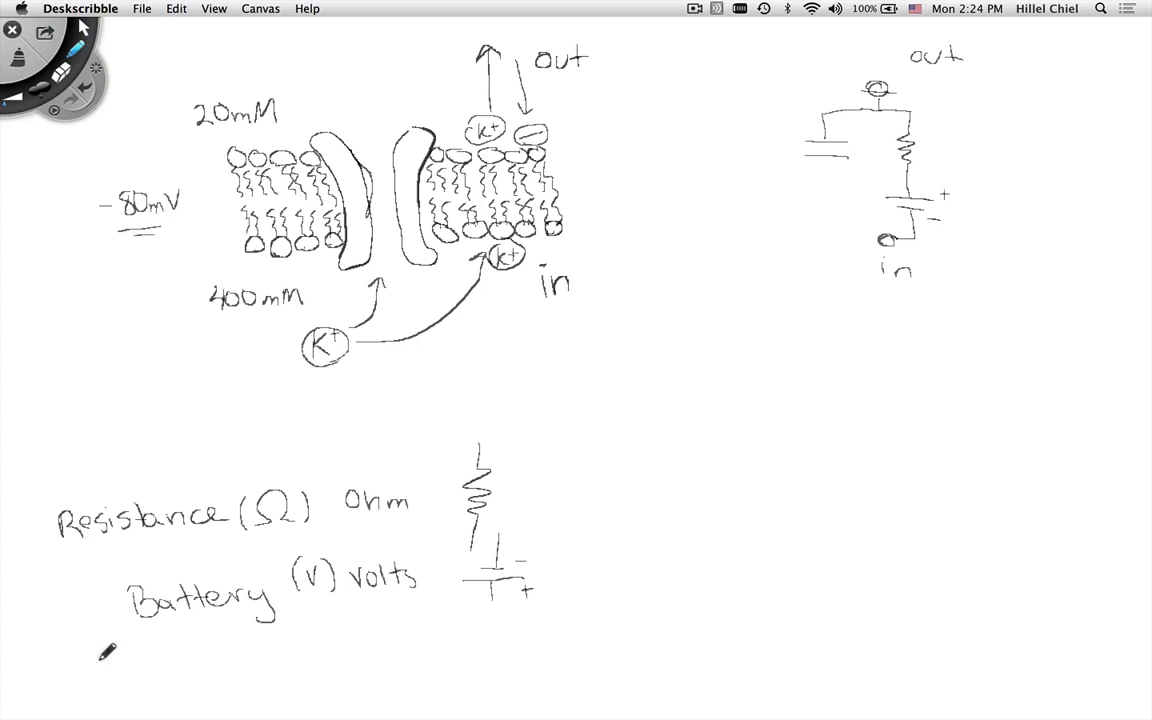
mouse_move(100, 659)
left_mouse_down()
mouse_move(205, 656)
mouse_move(217, 636)
mouse_move(225, 660)
mouse_move(271, 655)
left_mouse_up()
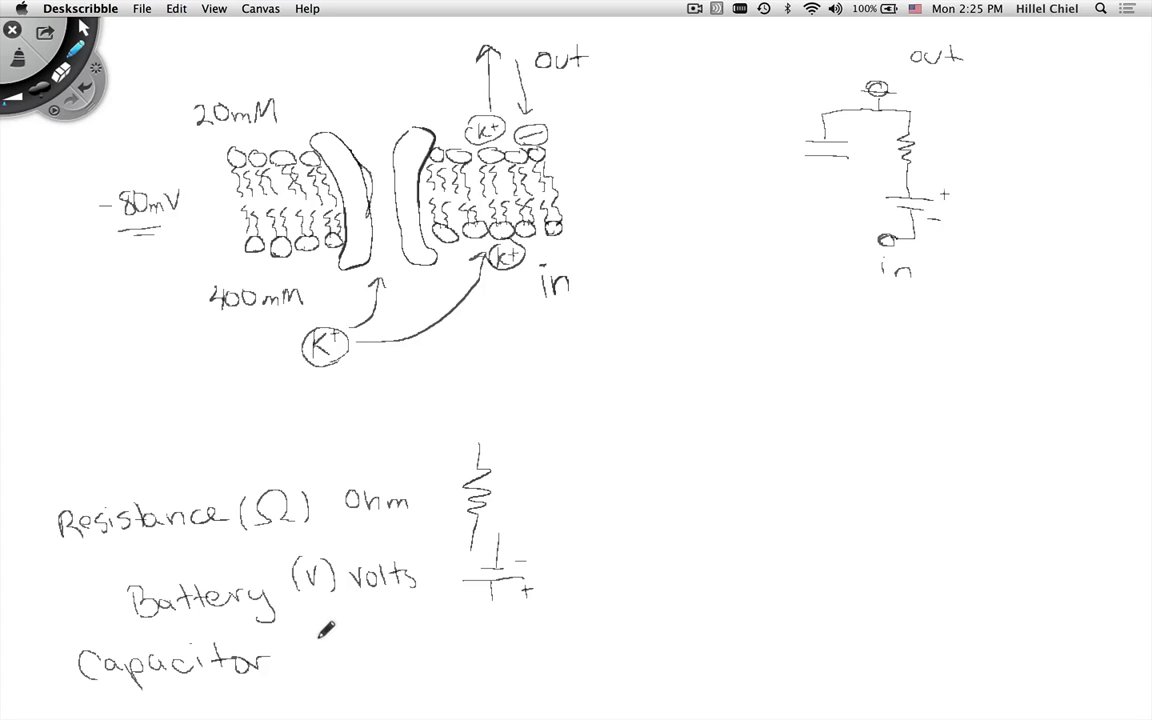
mouse_move(322, 627)
left_mouse_down()
mouse_move(312, 663)
mouse_move(291, 644)
mouse_move(319, 663)
mouse_move(337, 640)
mouse_move(349, 666)
mouse_move(406, 648)
mouse_move(445, 655)
left_mouse_up()
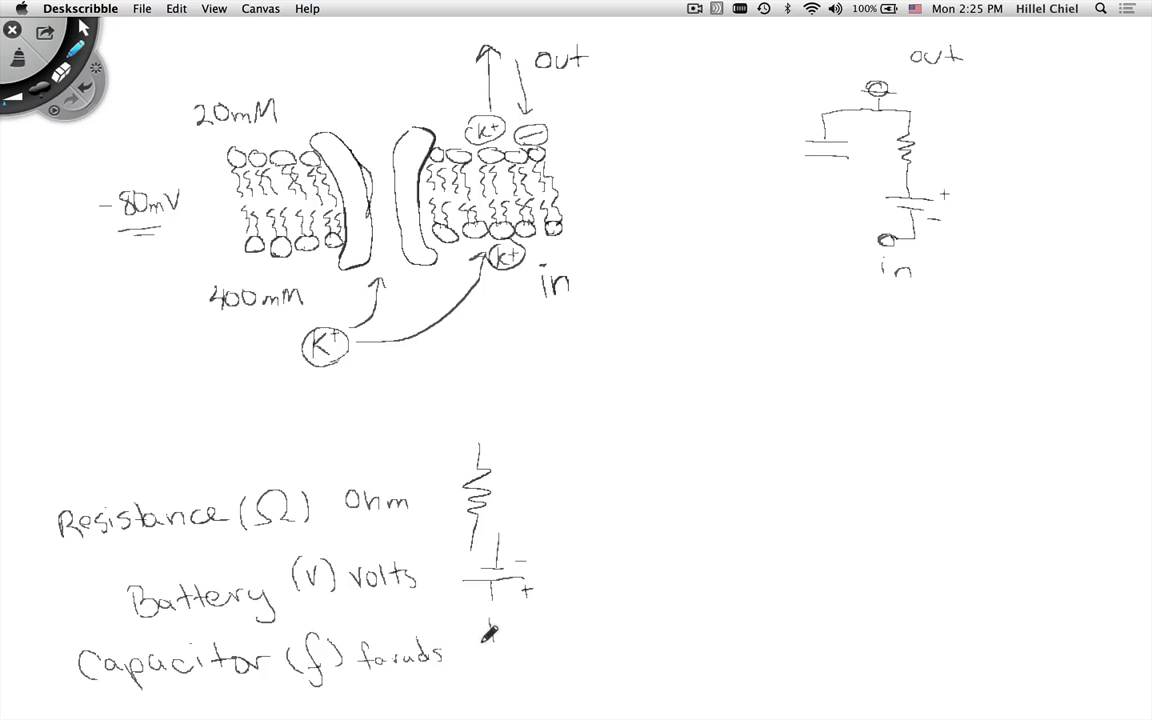
mouse_move(490, 620)
left_mouse_down()
mouse_move(480, 651)
mouse_move(517, 649)
mouse_move(500, 679)
left_mouse_up()
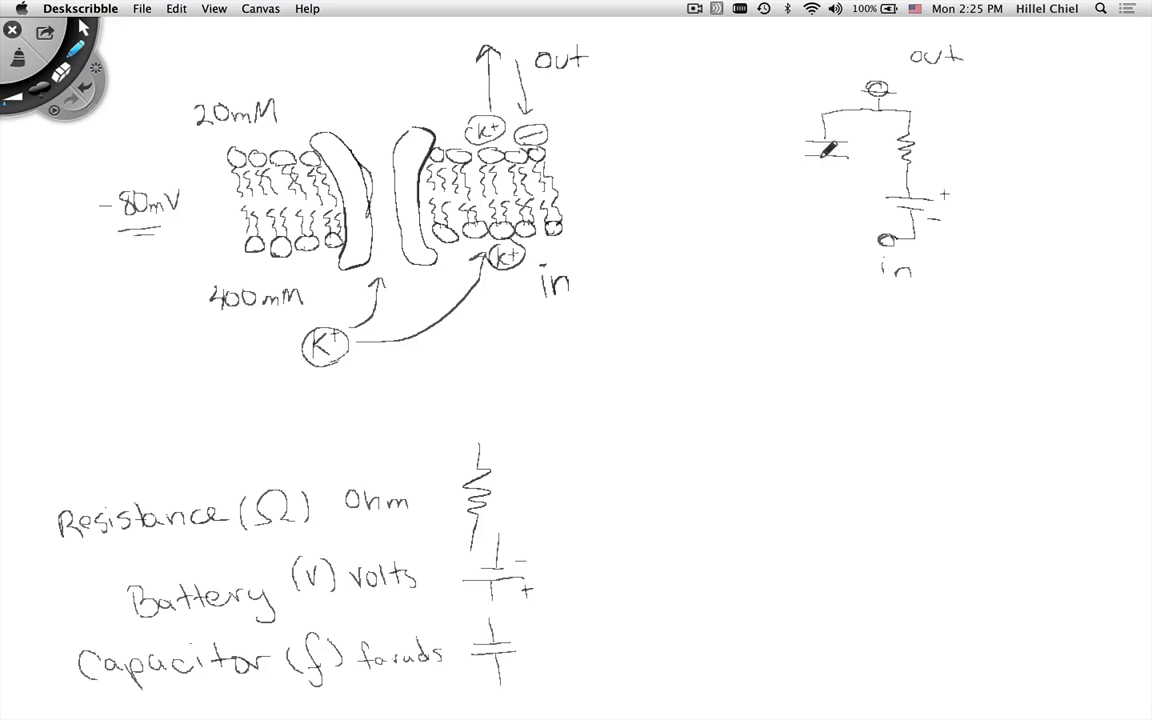
mouse_move(826, 156)
left_mouse_down()
mouse_move(833, 240)
mouse_move(888, 240)
left_mouse_up()
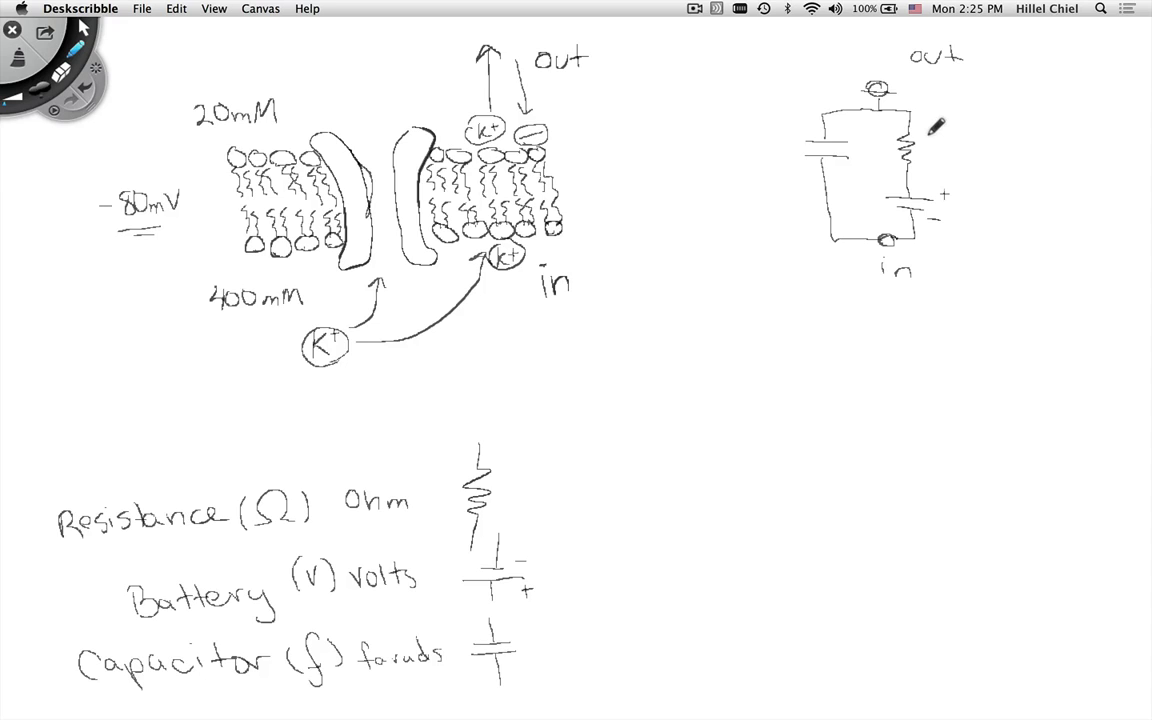
Step: Handwrite RK+ beside the circuit resistor and VK+ beside the circuit battery
mouse_move(925, 138)
left_mouse_down()
mouse_move(943, 156)
mouse_move(962, 149)
left_mouse_up()
left_click_drag(957, 144, 957, 154)
mouse_move(966, 205)
left_mouse_down()
mouse_move(983, 196)
mouse_move(984, 232)
mouse_move(1000, 223)
left_mouse_up()
left_click_drag(997, 218, 997, 228)
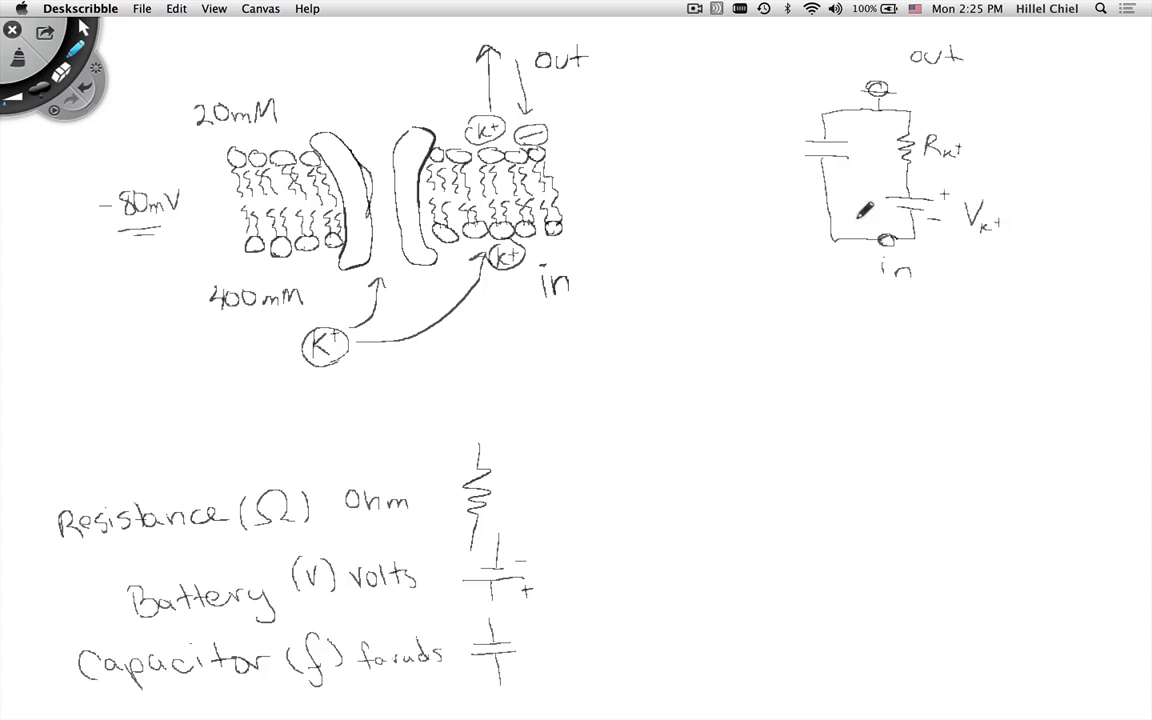
Step: Replace the battery's V with E so it reads EK+, and write C beside the capacitor
left_click(62, 72)
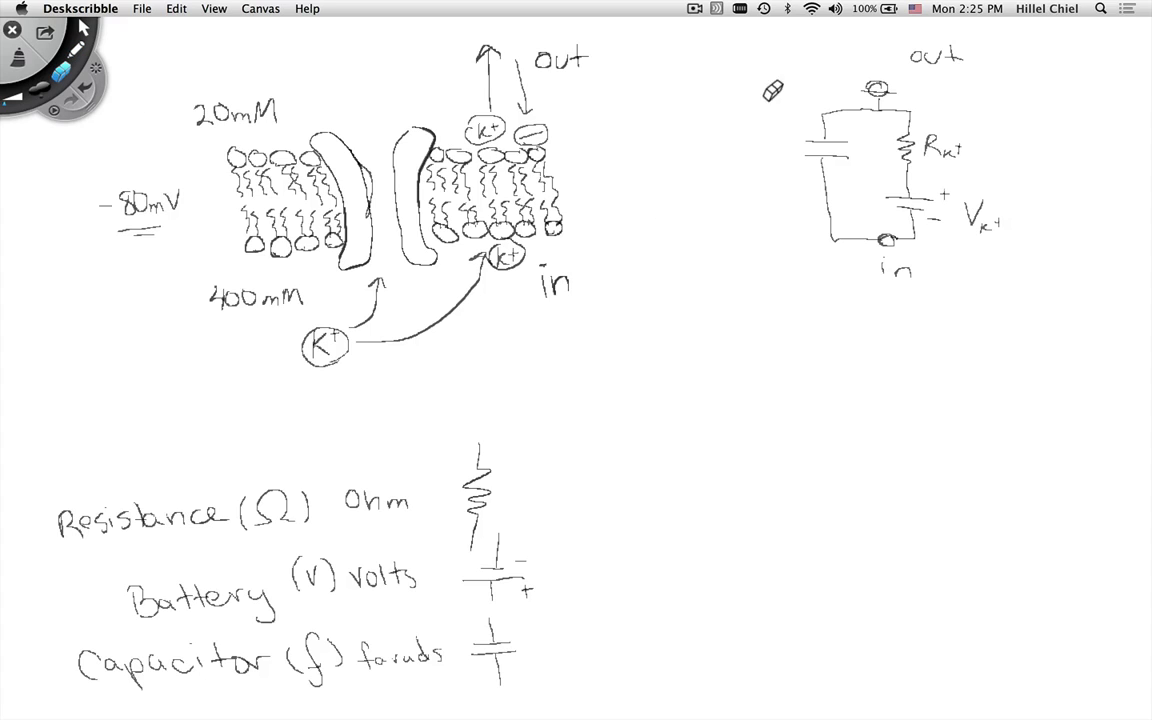
mouse_move(955, 240)
left_mouse_down()
mouse_move(978, 219)
mouse_move(973, 190)
left_mouse_up()
left_click(79, 49)
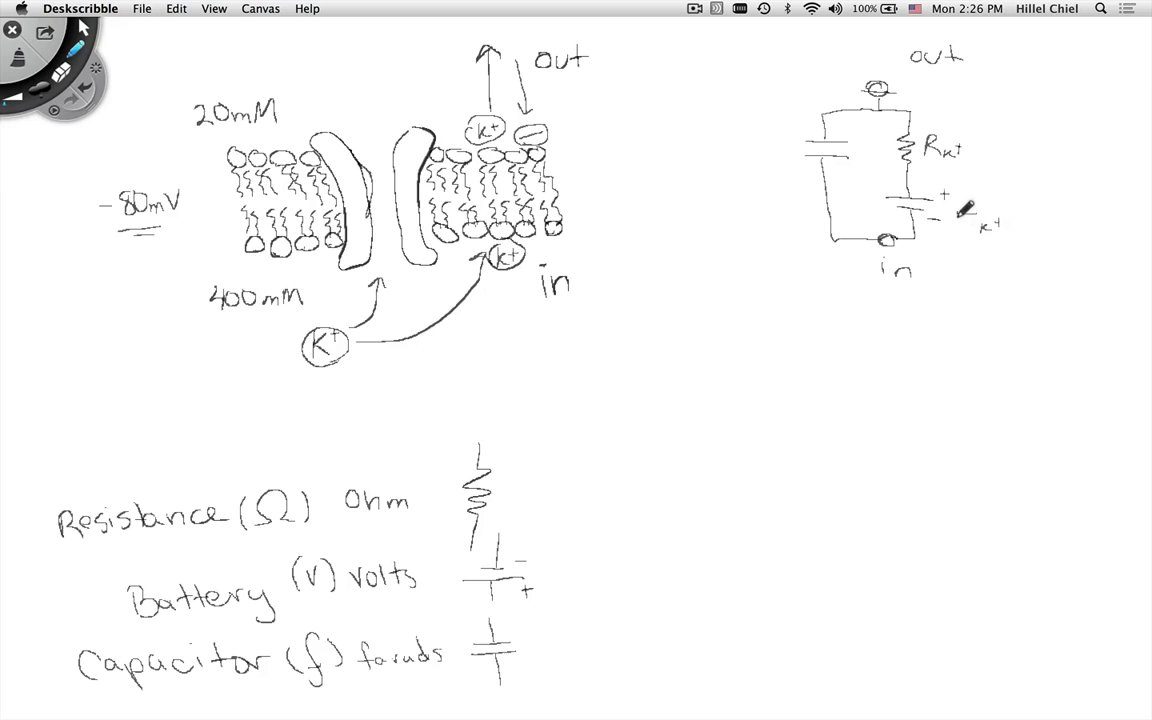
left_click_drag(972, 216, 974, 234)
mouse_move(757, 140)
left_mouse_down()
mouse_move(758, 162)
mouse_move(778, 169)
left_mouse_up()
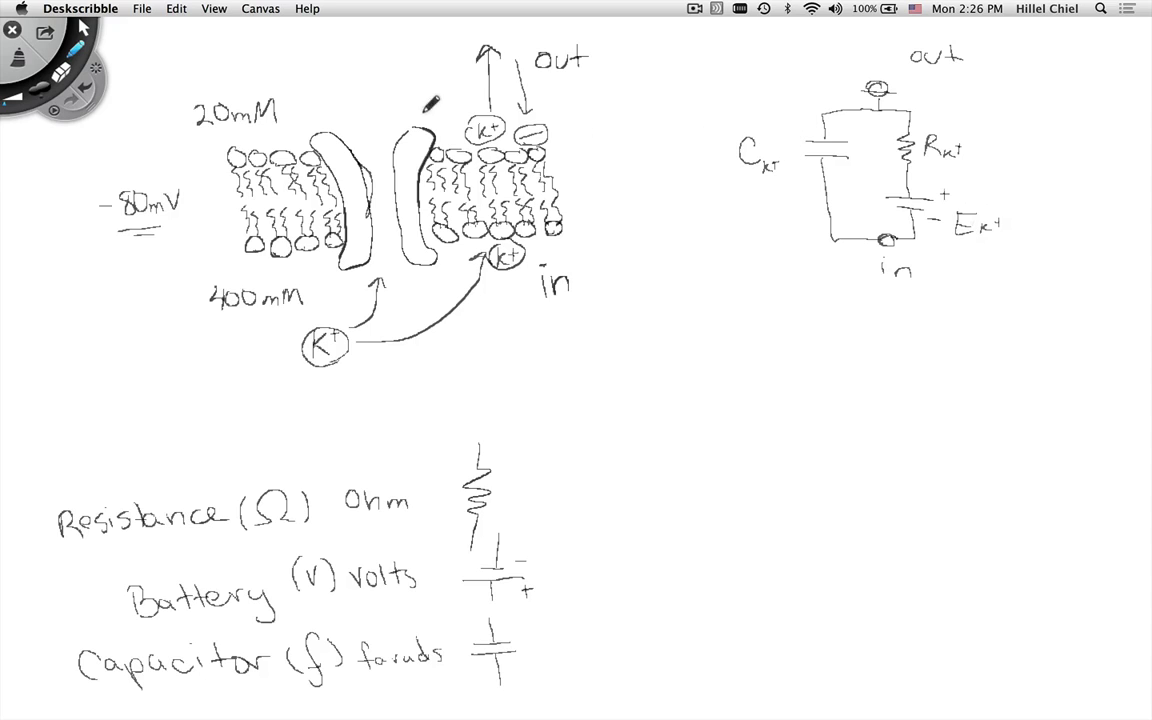
Step: Erase the capacitor's K+ subscript and write m after C to read Cm
left_click(58, 70)
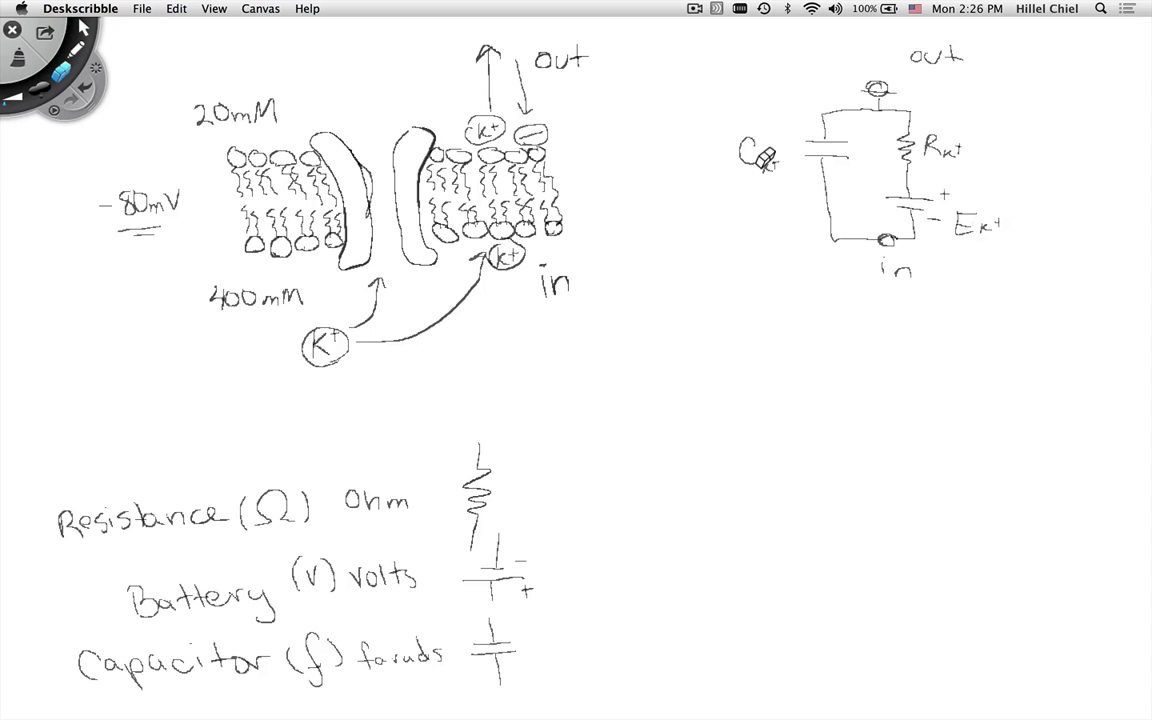
mouse_move(762, 156)
left_mouse_down()
mouse_move(785, 165)
mouse_move(769, 163)
left_mouse_up()
left_click(78, 56)
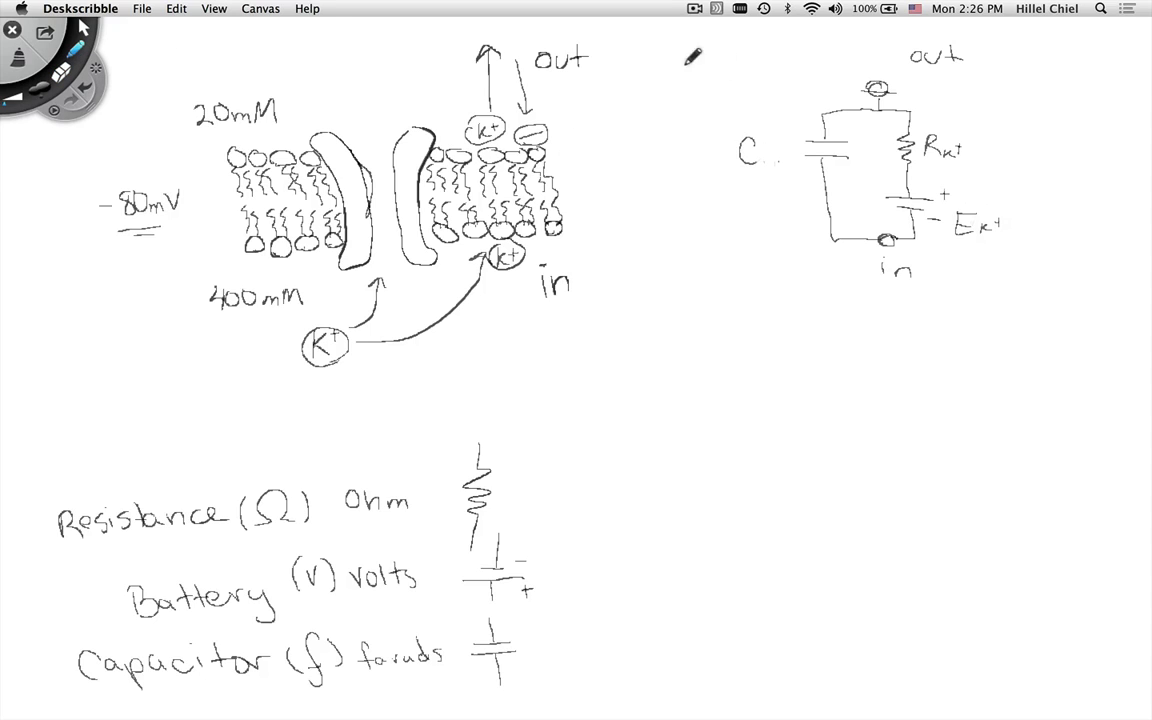
left_click_drag(772, 162, 782, 168)
Step: Draw plus charges on the capacitor's upper plate and minus charges on its lower plate
left_click_drag(803, 136, 810, 136)
left_click_drag(807, 133, 819, 136)
left_click_drag(815, 133, 846, 138)
left_click_drag(841, 133, 820, 163)
left_click_drag(830, 163, 845, 163)
Step: Write ΔQ ∝ I below Cm with an arrow up to it, and draw an arrow after the legend resistor
mouse_move(725, 209)
left_mouse_down()
mouse_move(742, 203)
mouse_move(736, 211)
left_mouse_up()
key("super+z")
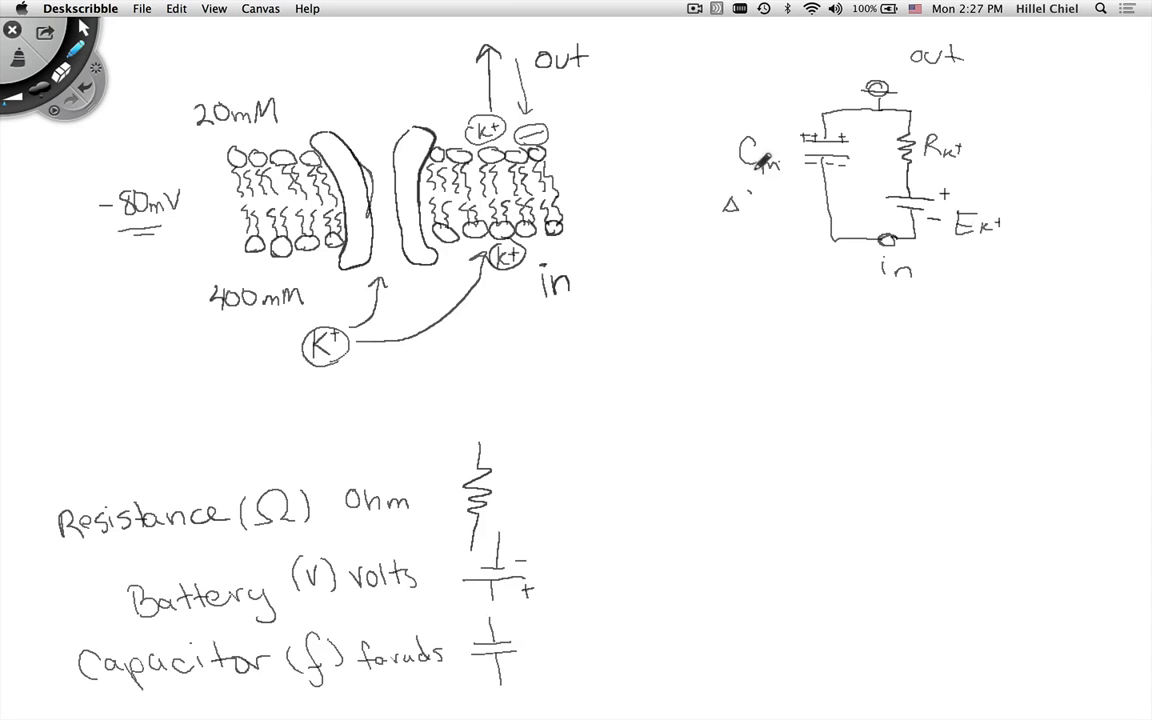
mouse_move(757, 199)
left_mouse_down()
mouse_move(751, 210)
mouse_move(765, 214)
left_mouse_up()
mouse_move(781, 199)
left_mouse_down()
mouse_move(772, 204)
mouse_move(802, 218)
left_mouse_up()
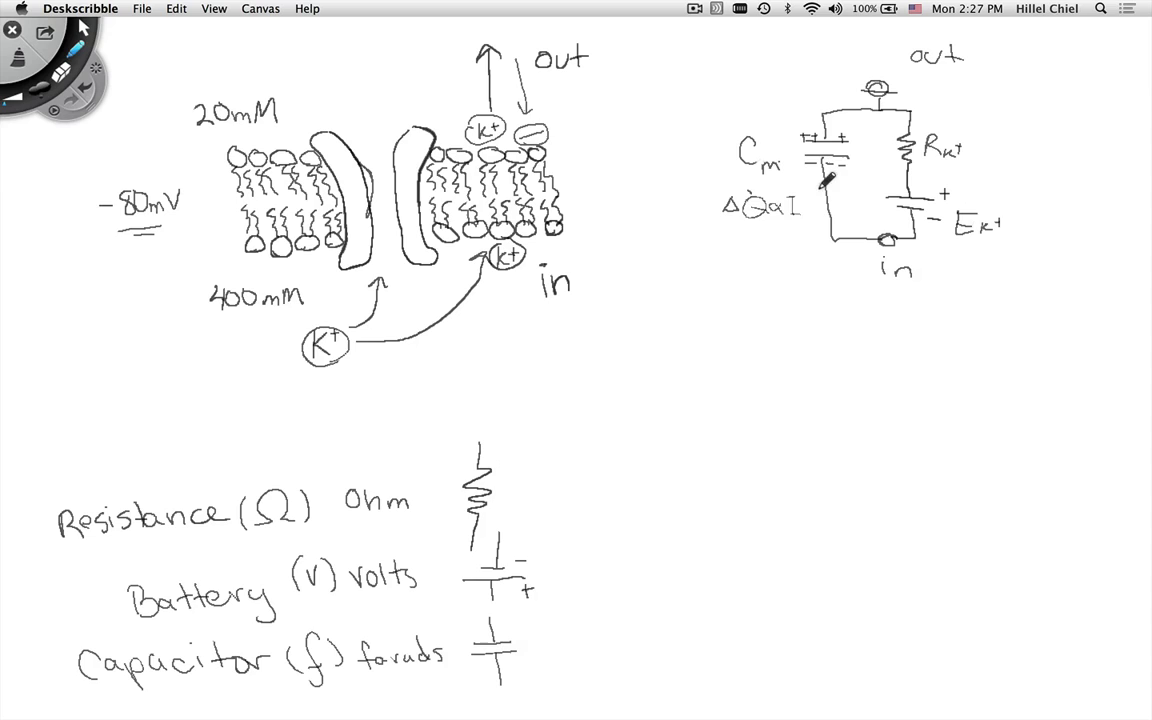
left_click_drag(758, 190, 758, 178)
mouse_move(527, 490)
left_mouse_down()
mouse_move(572, 490)
mouse_move(562, 495)
left_mouse_up()
Step: Write '1/R = g conductance siemens' after the legend arrow, with '(S)' above siemens
left_click_drag(617, 441, 632, 489)
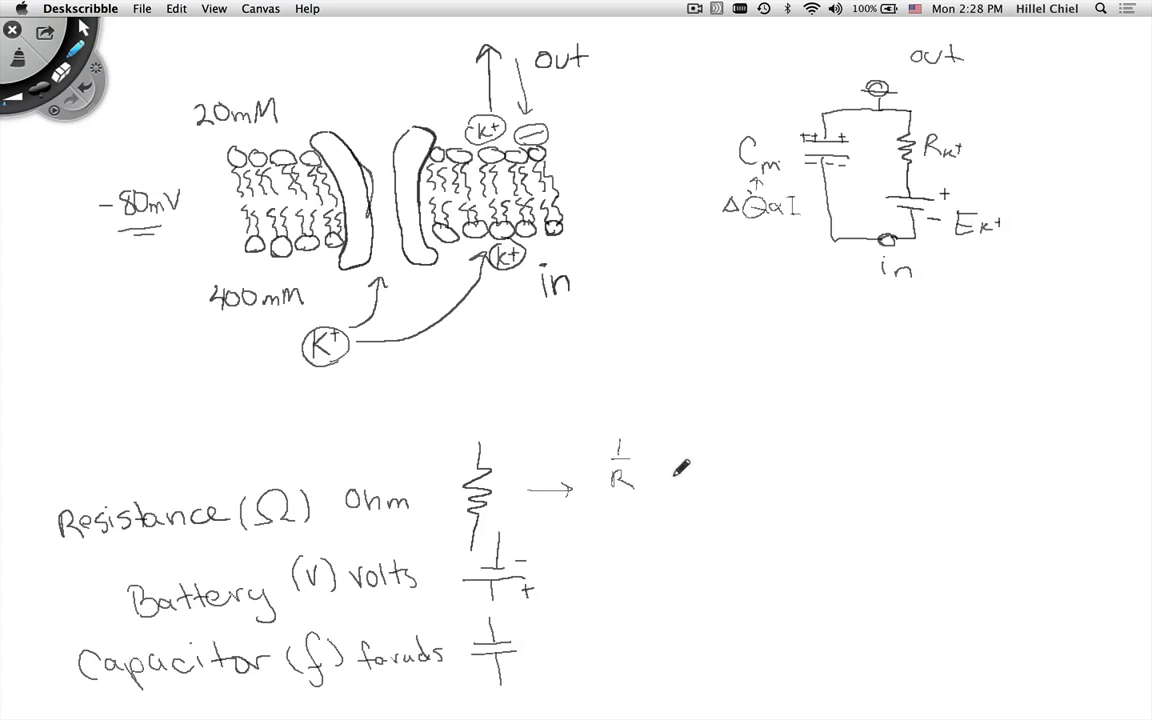
mouse_move(641, 457)
left_mouse_down()
mouse_move(681, 449)
mouse_move(665, 484)
left_mouse_up()
mouse_move(733, 465)
left_mouse_down()
mouse_move(786, 473)
mouse_move(783, 458)
mouse_move(826, 473)
mouse_move(924, 470)
left_mouse_up()
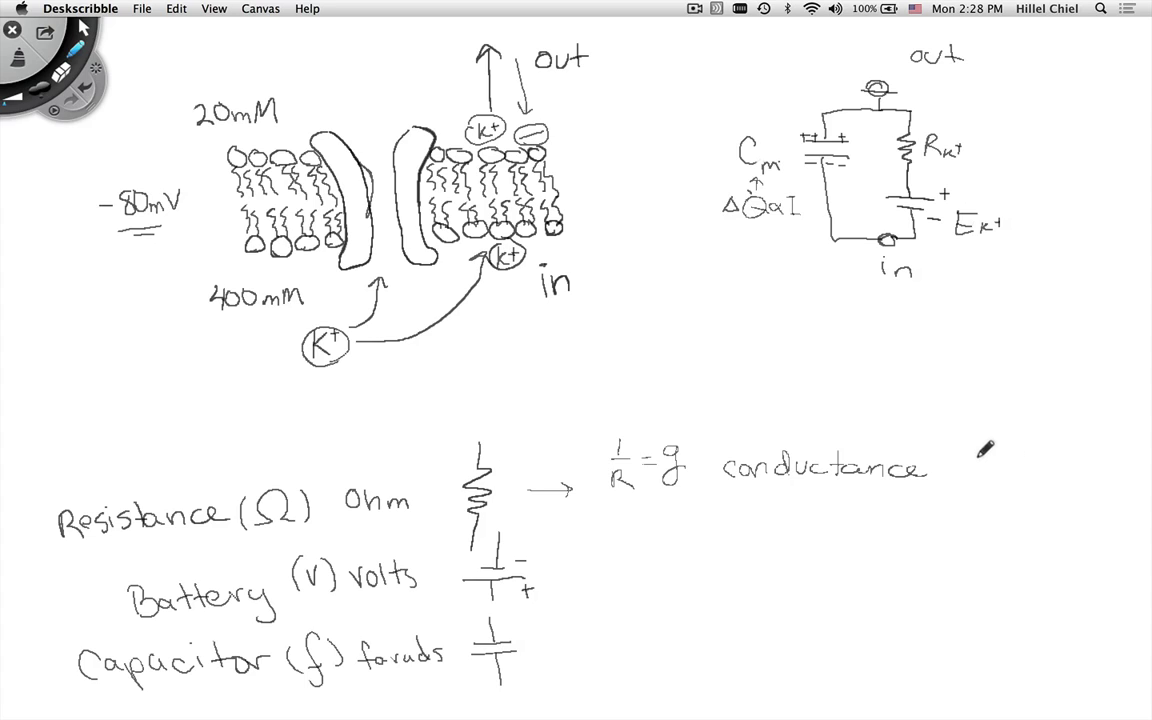
mouse_move(971, 457)
left_mouse_down()
mouse_move(984, 476)
mouse_move(1075, 468)
mouse_move(1056, 478)
left_mouse_up()
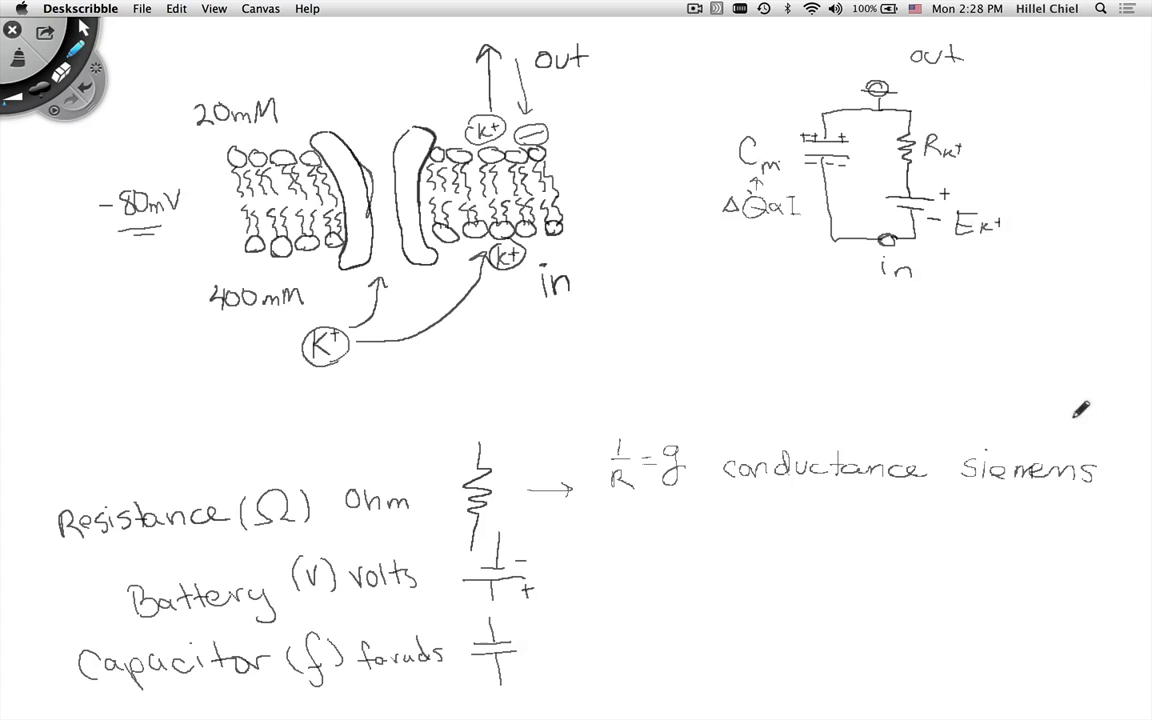
mouse_move(1078, 415)
left_mouse_down()
mouse_move(1074, 436)
mouse_move(1113, 440)
left_mouse_up()
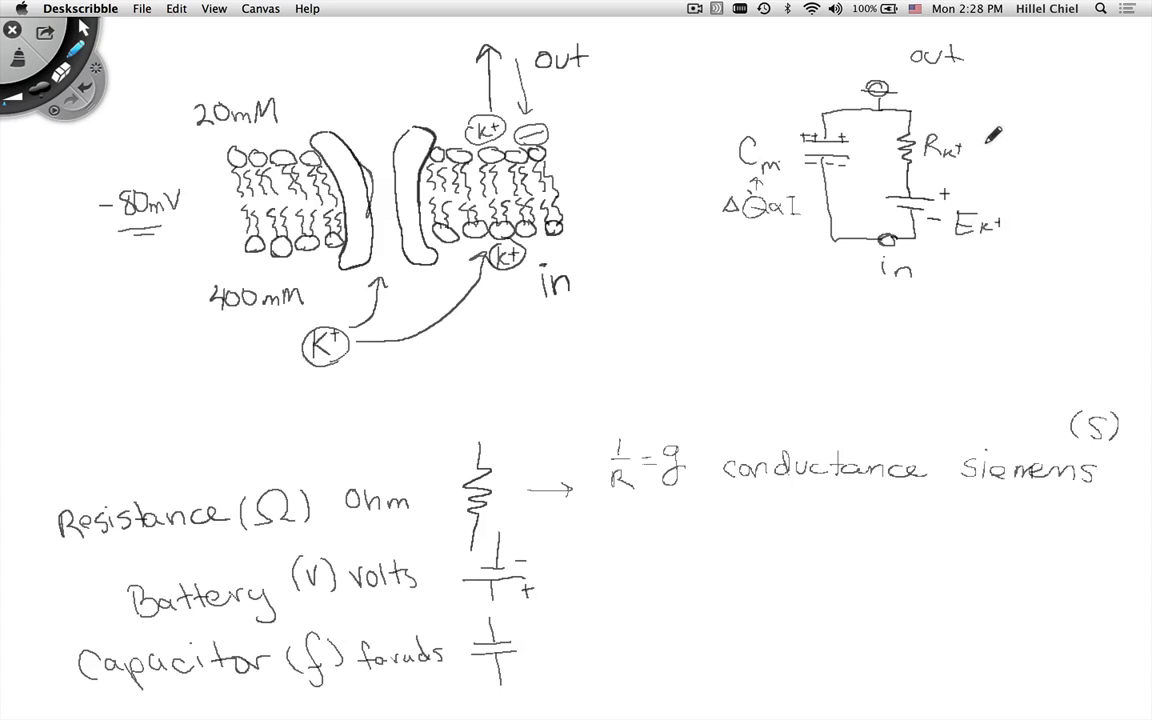
Step: Write 'or gK+' after the resistor's RK+ label in the circuit
mouse_move(976, 140)
left_mouse_down()
mouse_move(1019, 133)
mouse_move(1009, 153)
mouse_move(1050, 144)
left_mouse_up()
left_click_drag(1046, 140, 1046, 148)
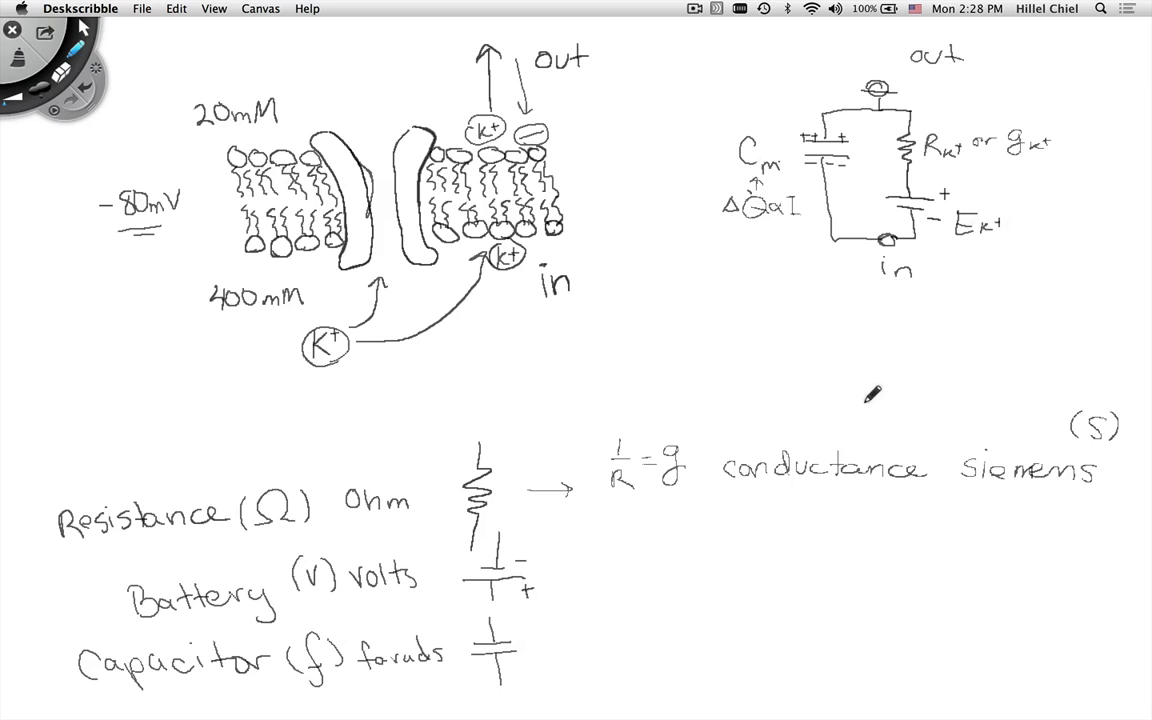